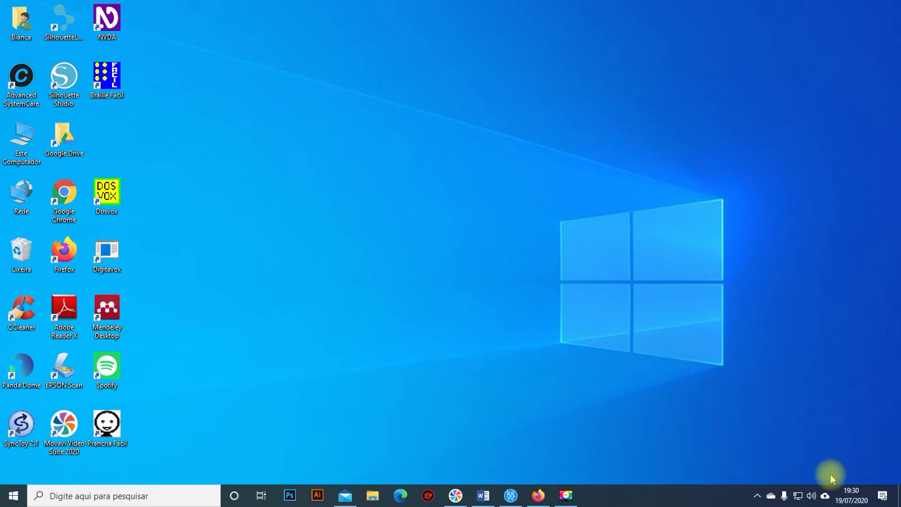
Switch to Firefox and download the WinRAR 5.91 installer, saving winrar-x64-591.exe.
click(537, 497)
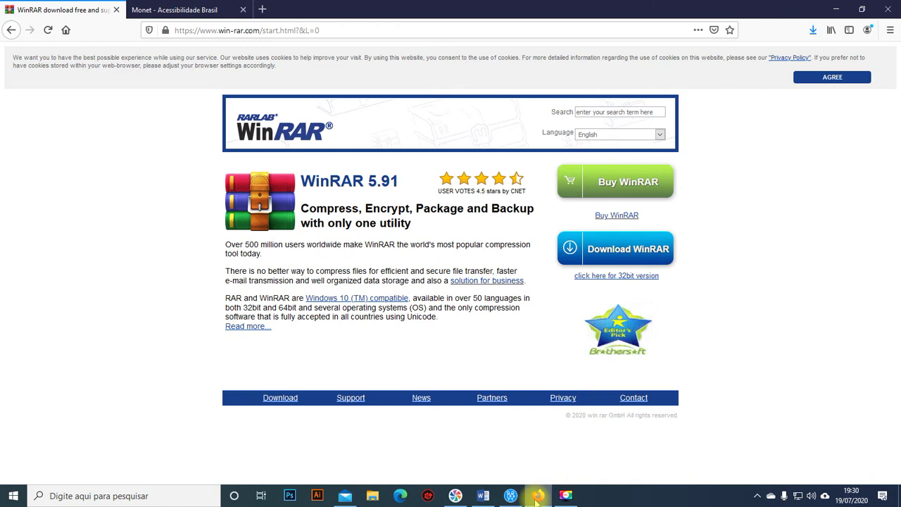
click(626, 259)
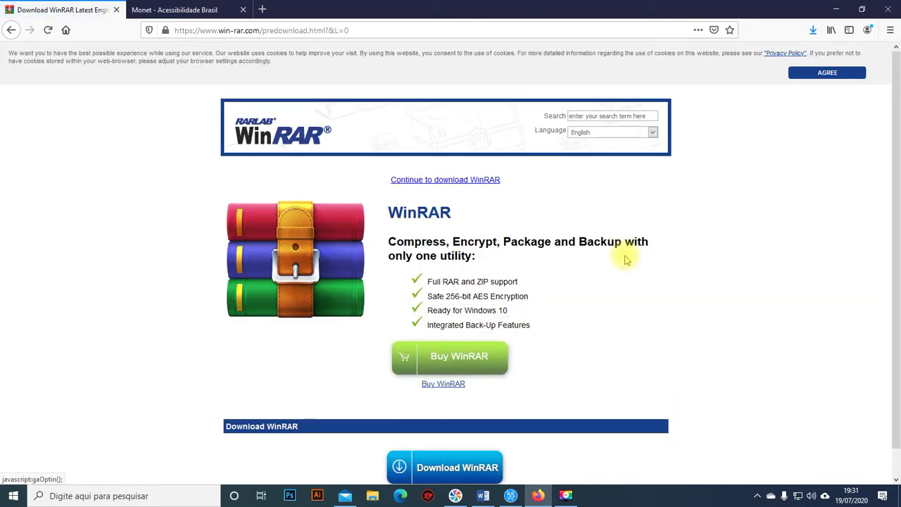
scroll(626, 259, down, 1)
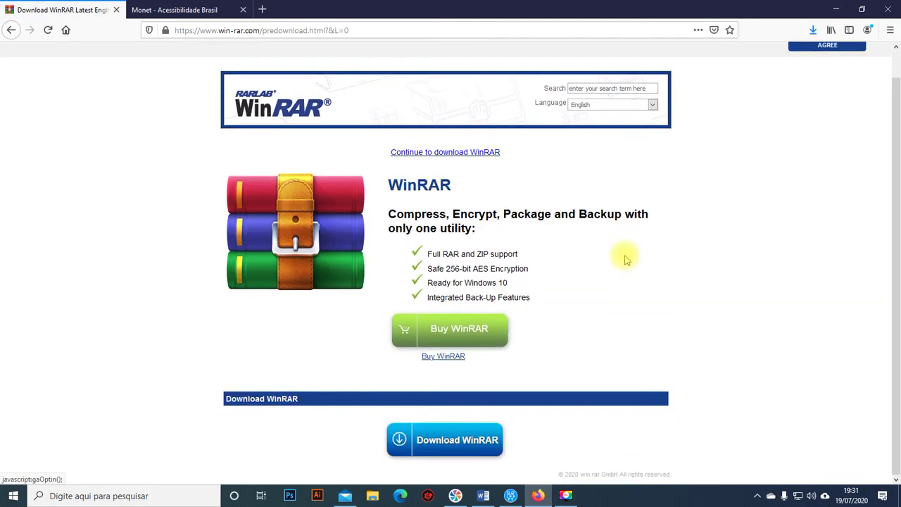
scroll(626, 259, up, 1)
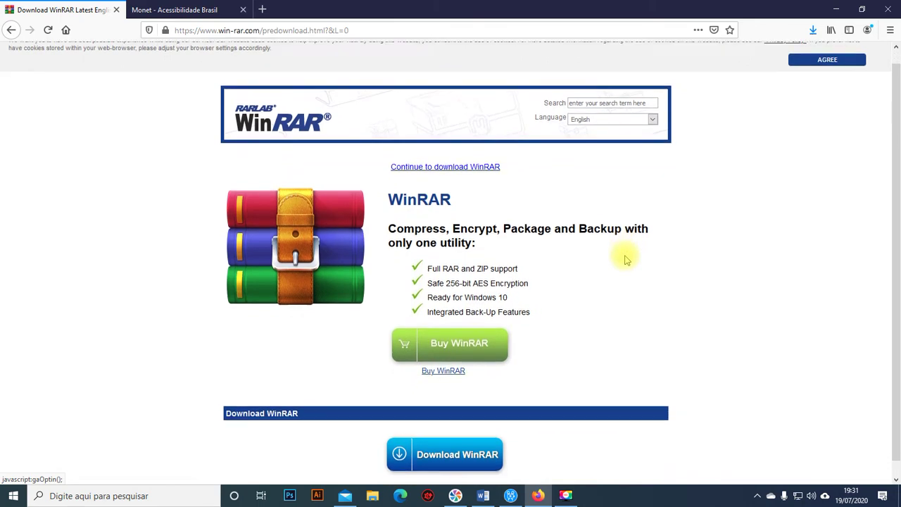
scroll(626, 259, down, 1)
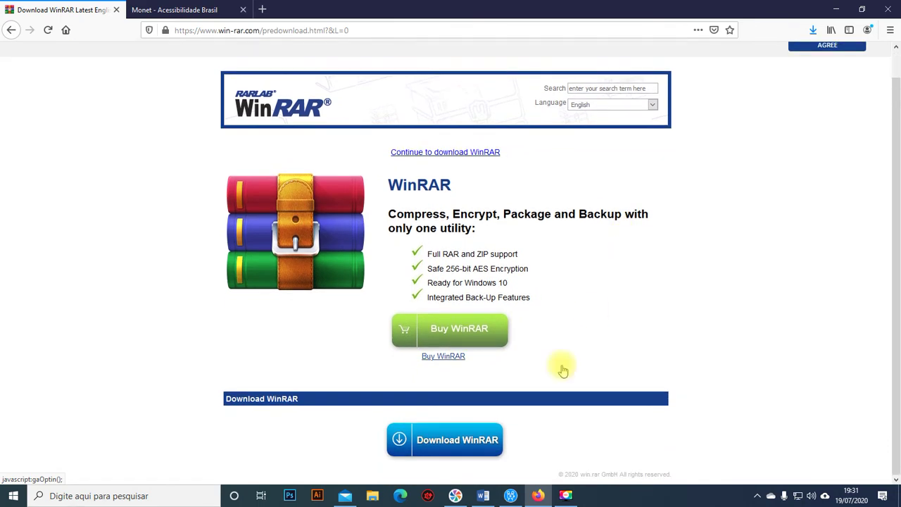
click(445, 442)
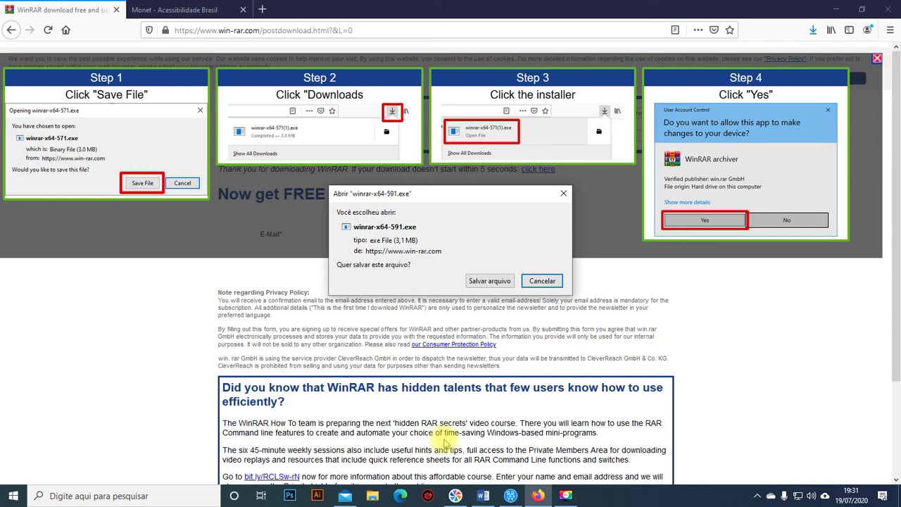
click(484, 282)
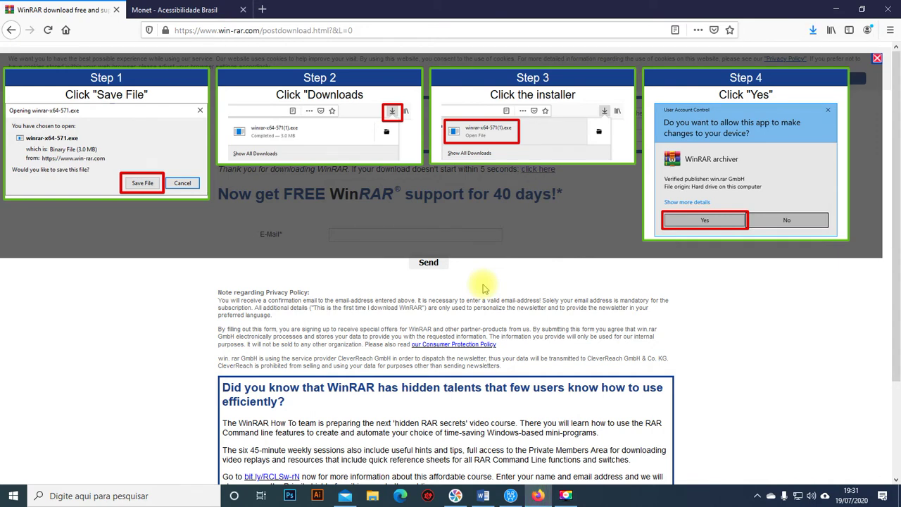
Minimize the browser and launch the winrar-x64-591 installer from the Downloads folder in File Explorer.
click(838, 10)
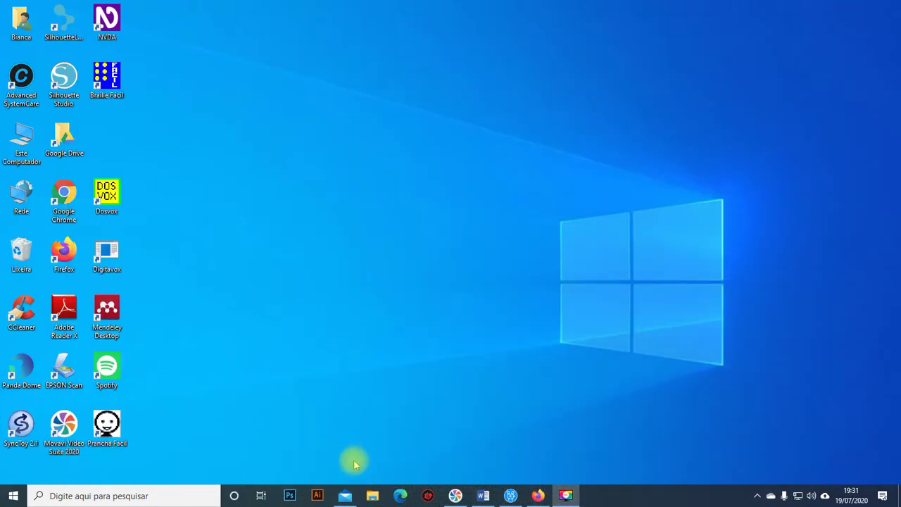
click(373, 497)
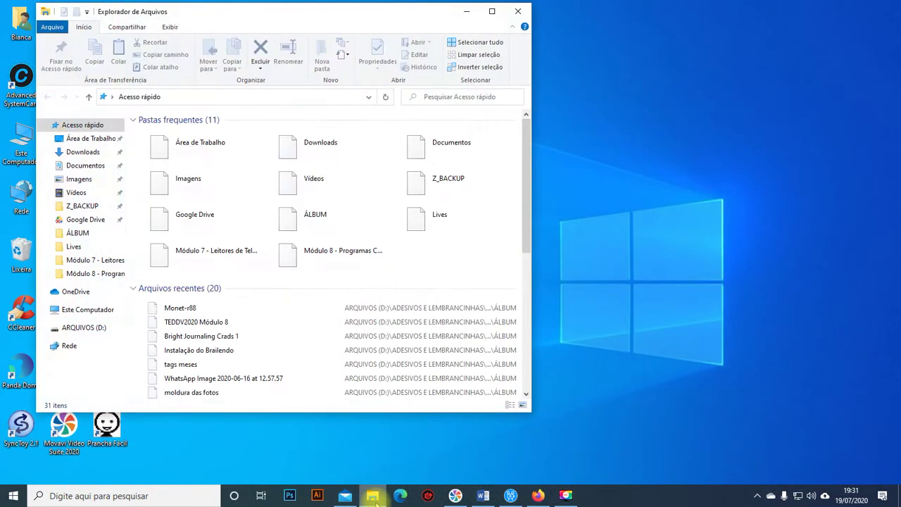
click(83, 152)
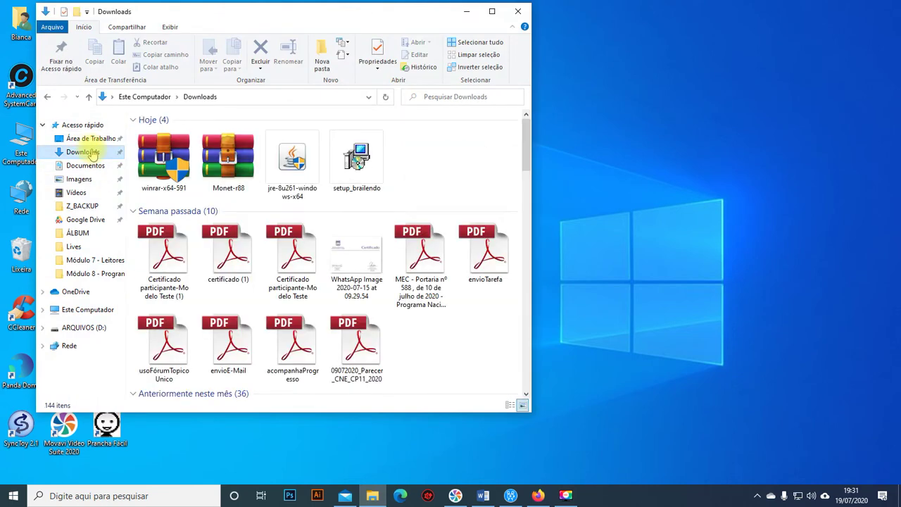
double_click(161, 164)
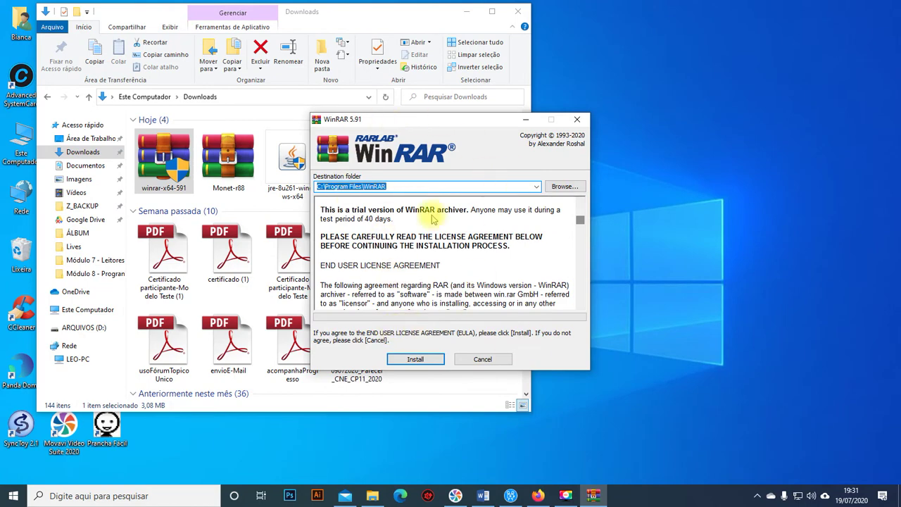
Minimize the Downloads window, install WinRAR with the default folder and options, and close the finished setup and its program folder.
click(466, 15)
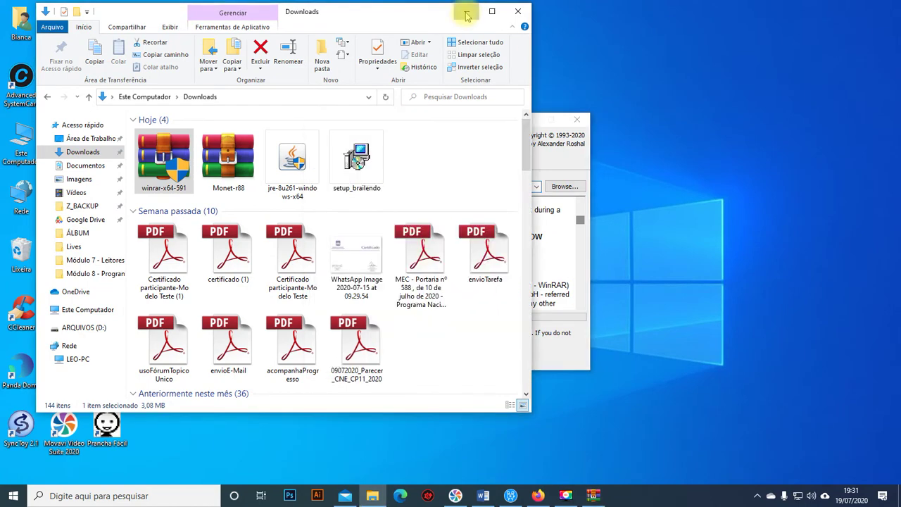
click(467, 14)
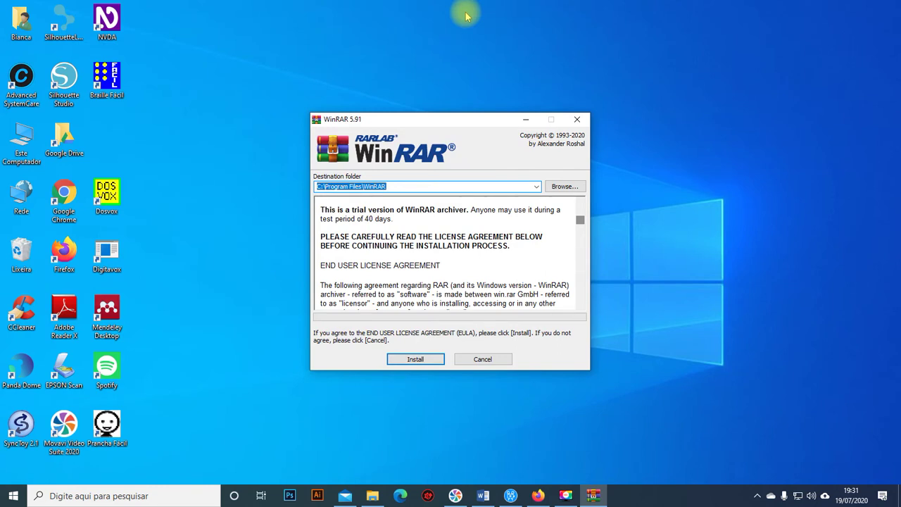
click(423, 362)
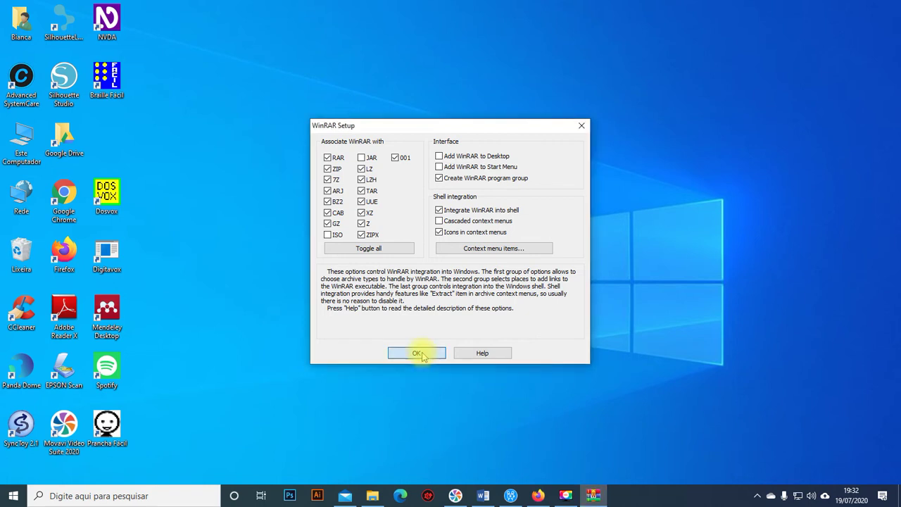
click(417, 352)
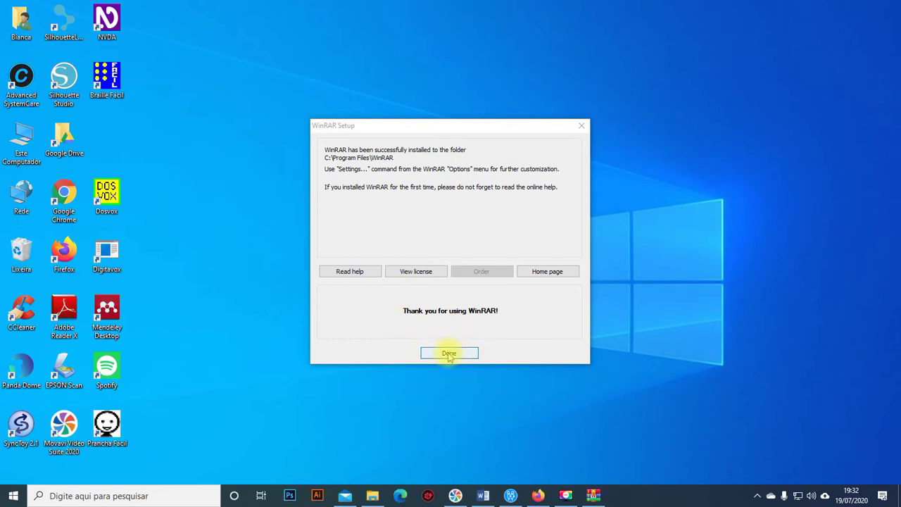
click(449, 353)
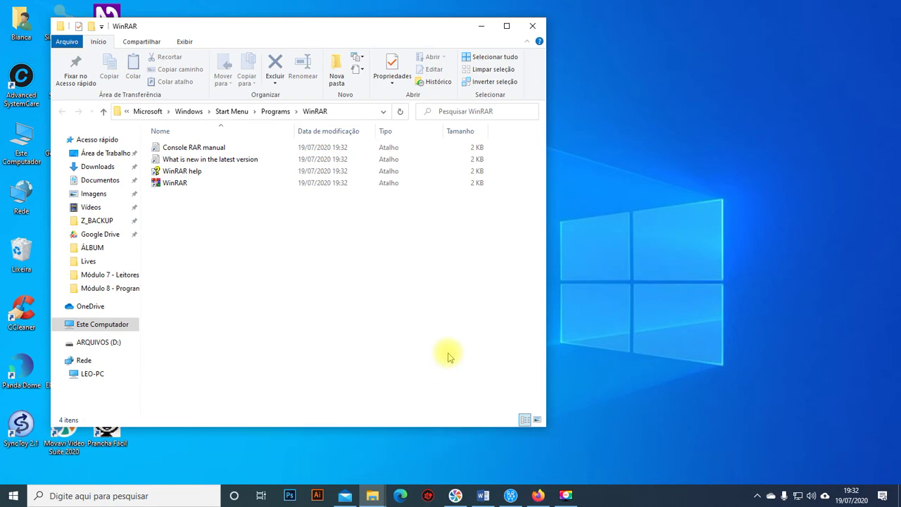
click(537, 29)
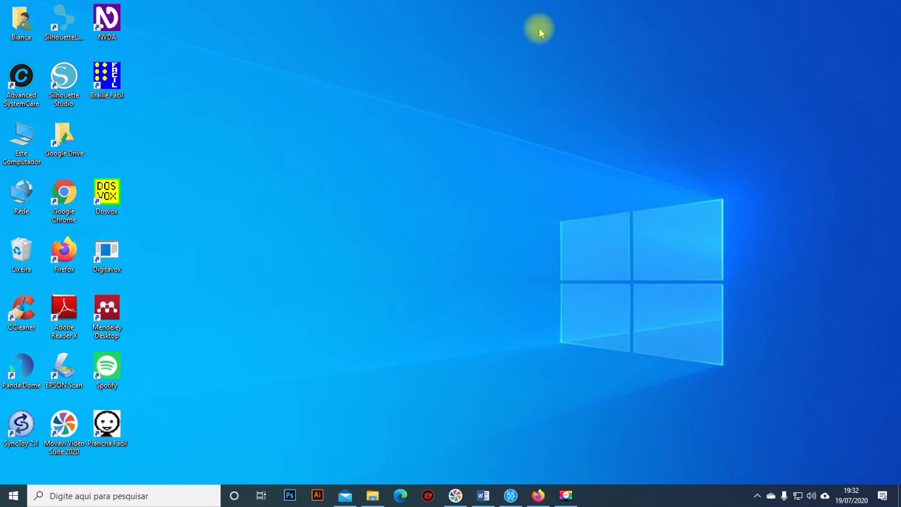
Switch to Firefox, follow the Java 1.6 link on the Monet page and save the 64-bit Java installer jre-8u261-windows-x64.exe.
click(538, 495)
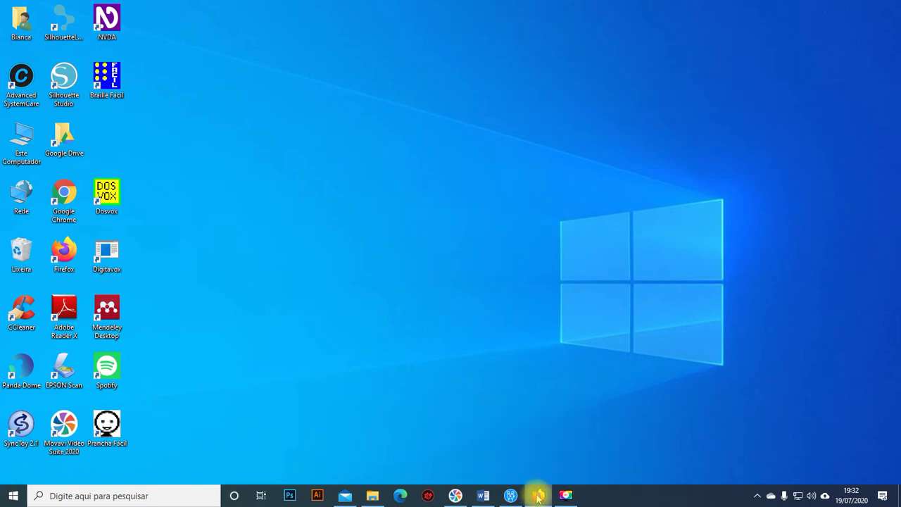
click(177, 6)
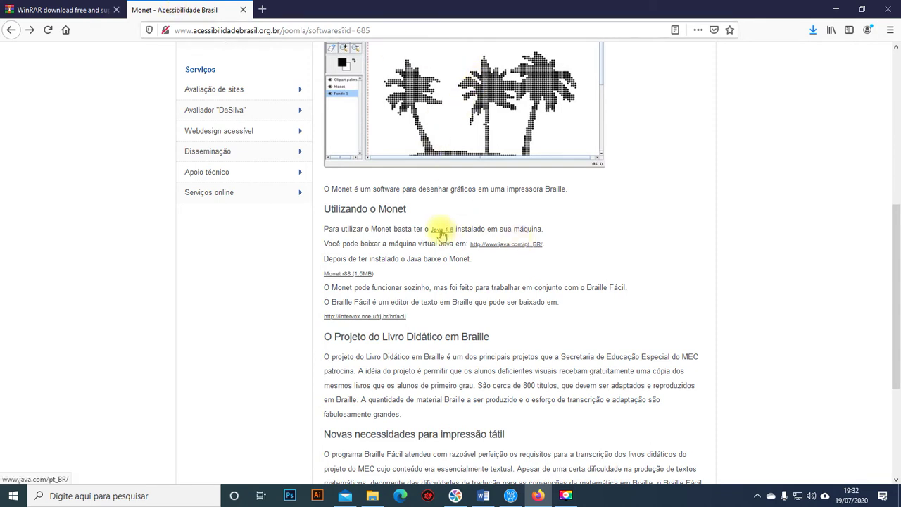
click(439, 230)
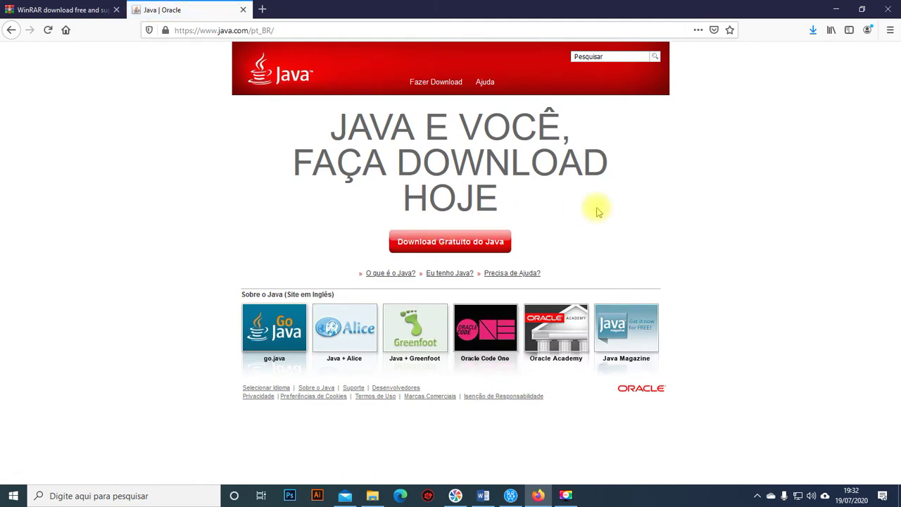
click(445, 242)
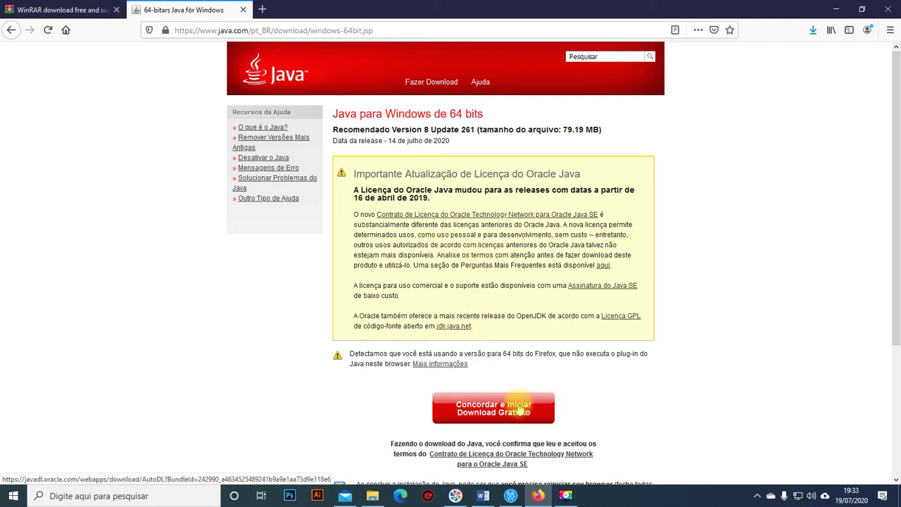
click(513, 410)
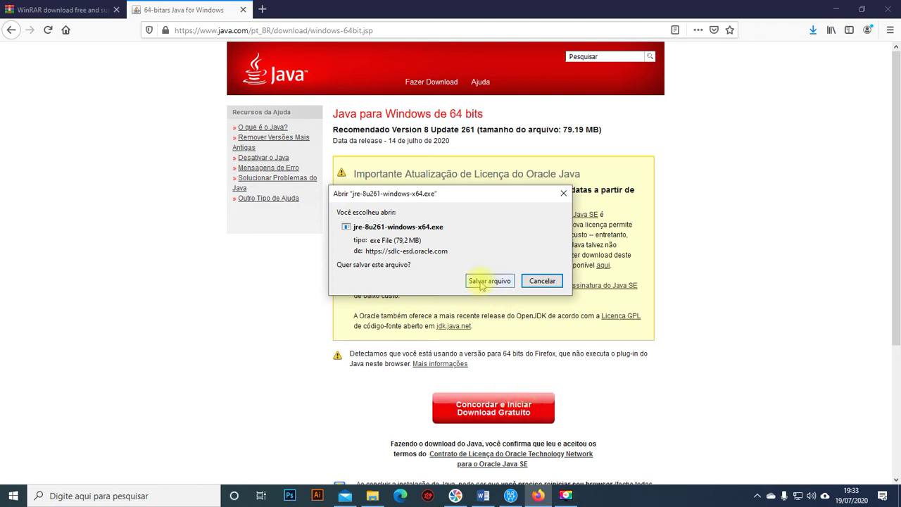
click(482, 284)
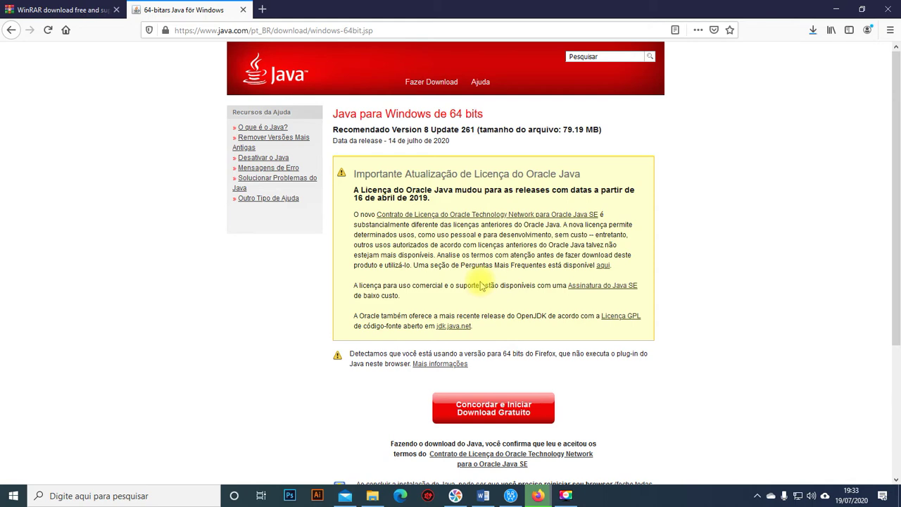
Minimize the browser and launch the jre-8u261-windows-x64 installer from the Downloads folder in File Explorer.
click(832, 8)
click(369, 497)
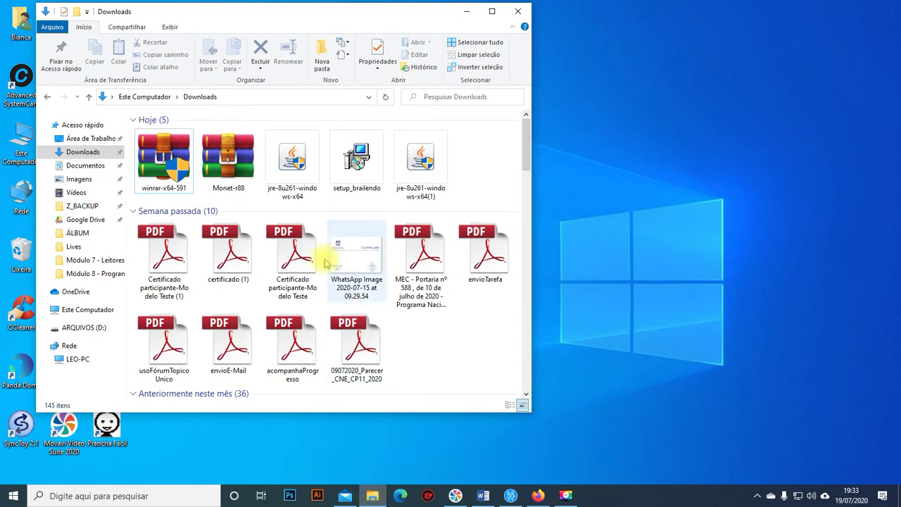
mouse_move(285, 179)
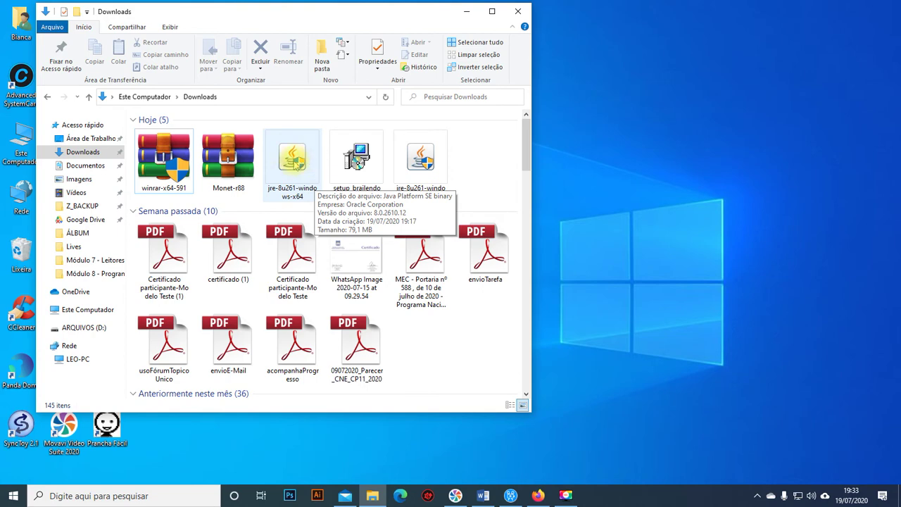
double_click(294, 160)
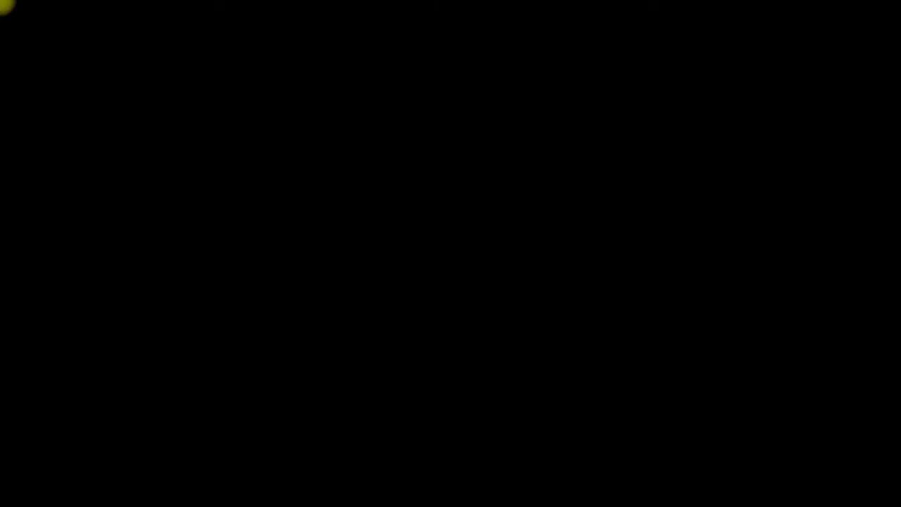
click(402, 322)
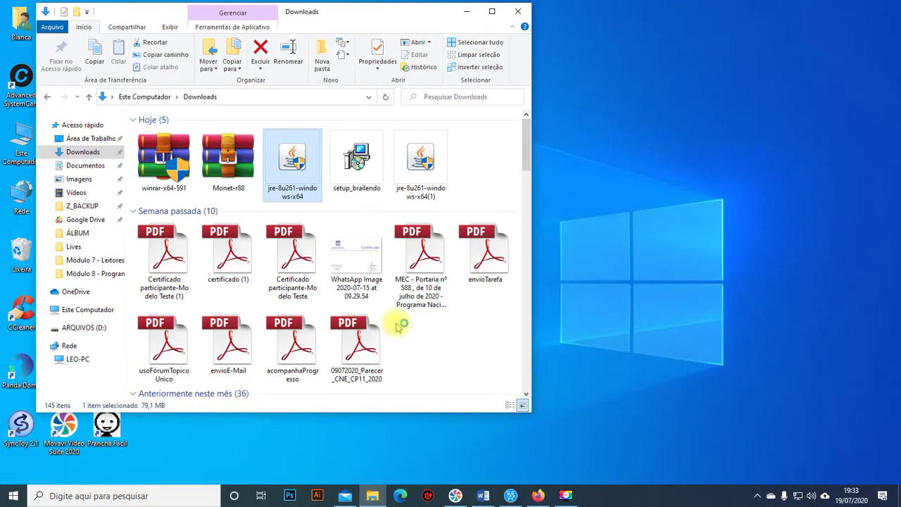
Minimize the Downloads window, install Java in the default destination folder, and close the finished installer.
click(466, 14)
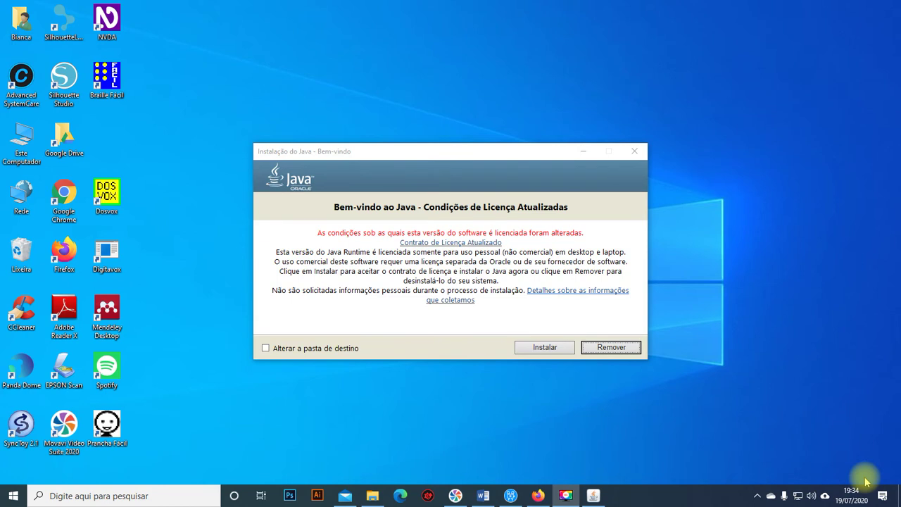
click(553, 349)
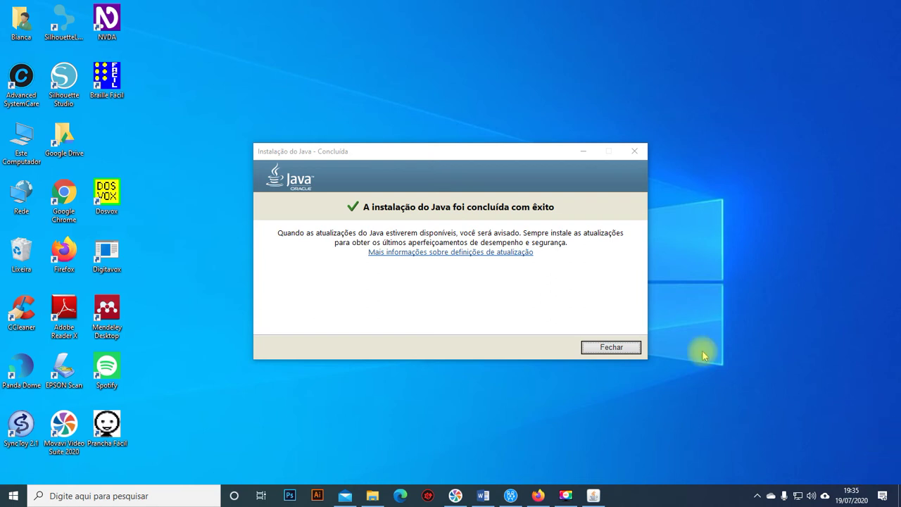
click(613, 348)
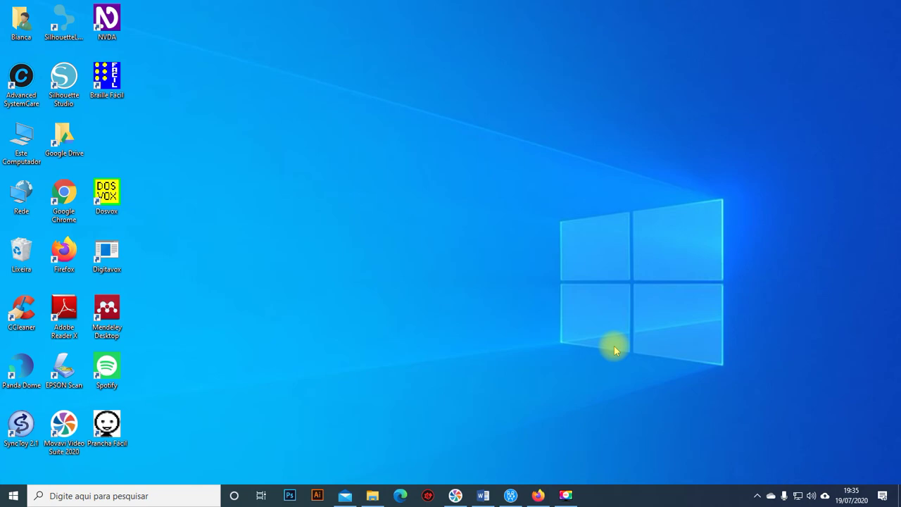
Switch to Firefox, return to the Monet page, save the Monet-r88.zip archive to disk and minimize the browser.
click(539, 497)
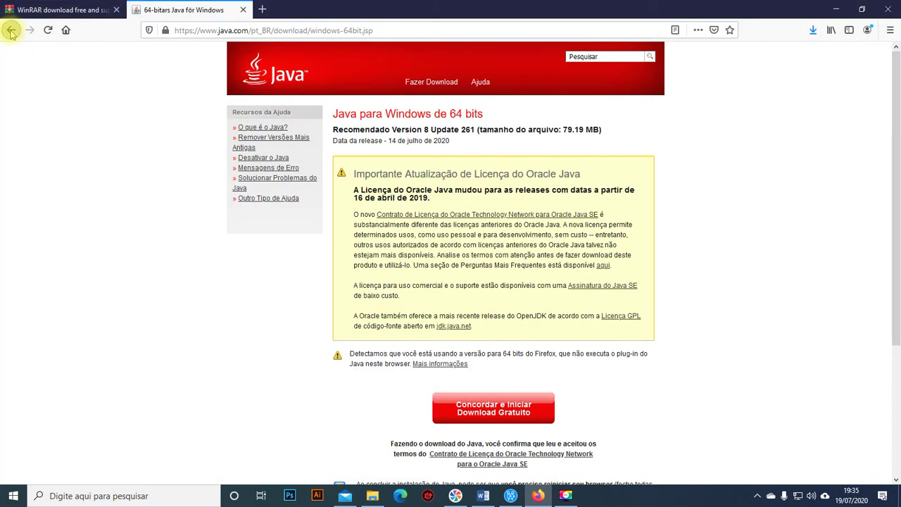
click(11, 31)
click(11, 31)
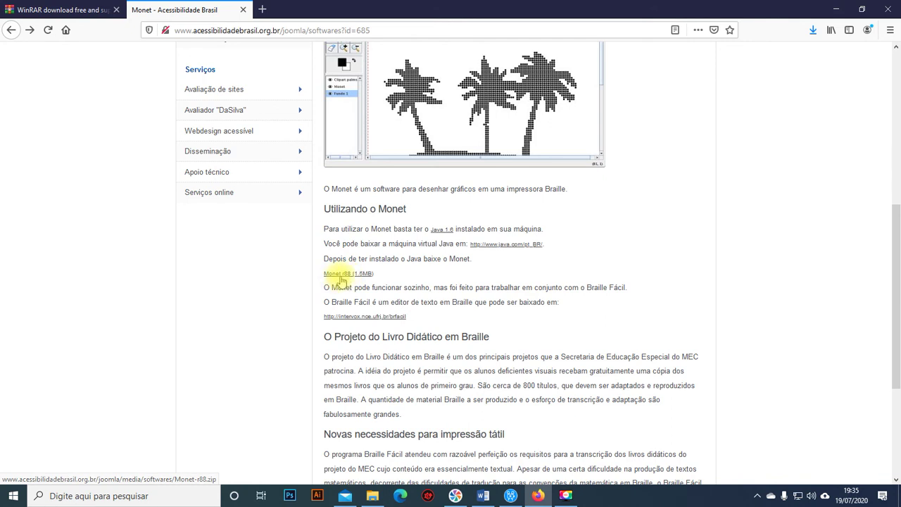
click(345, 279)
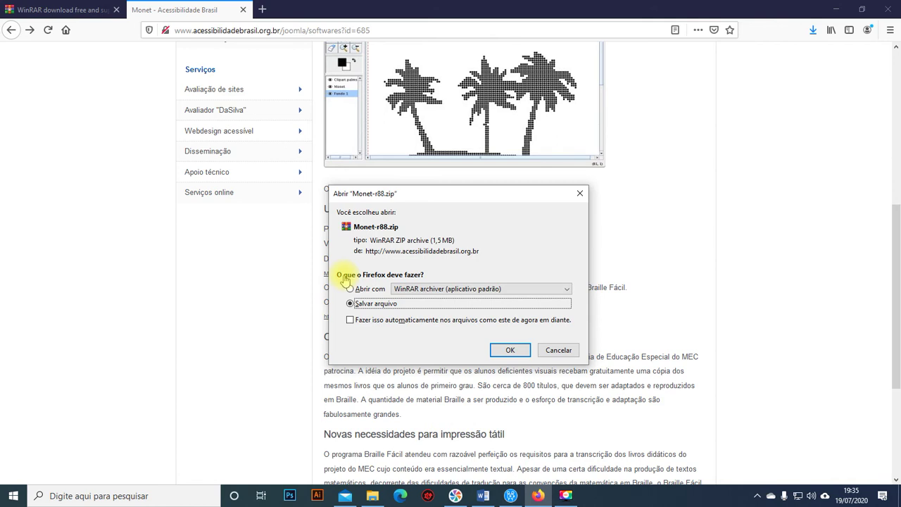
click(384, 307)
click(510, 350)
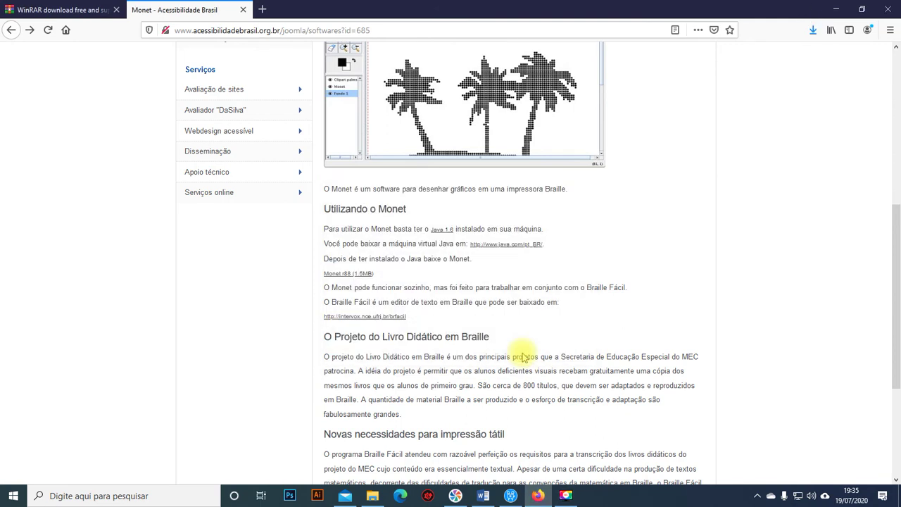
click(837, 16)
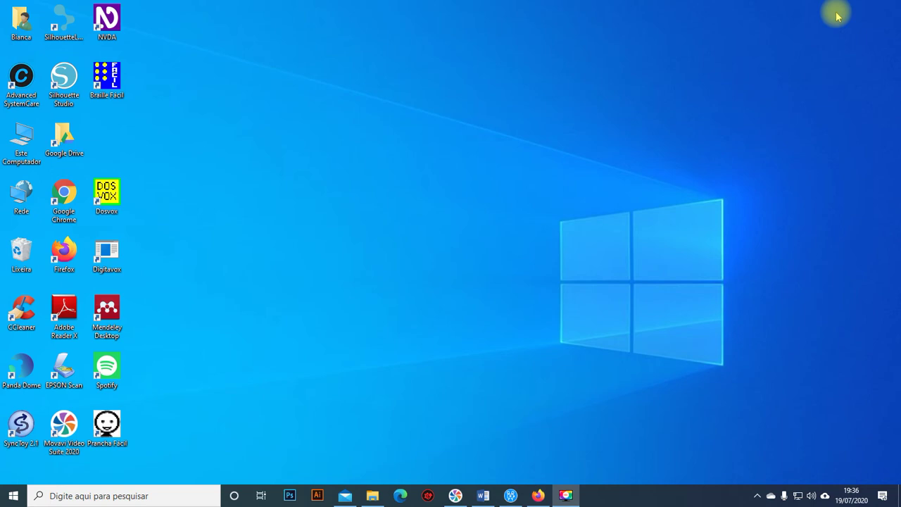
Create a desktop folder named MONET and place it between the Braille Fácil and Dosvox icons.
right_click(437, 173)
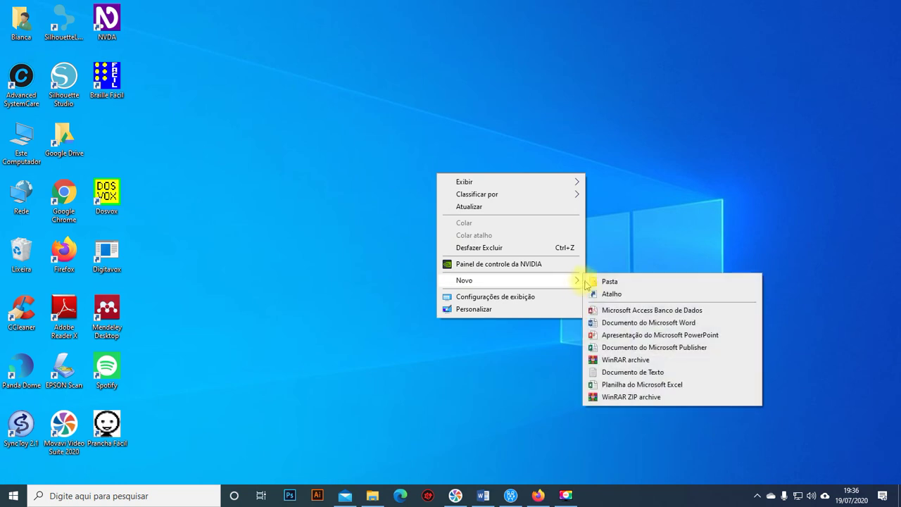
click(609, 282)
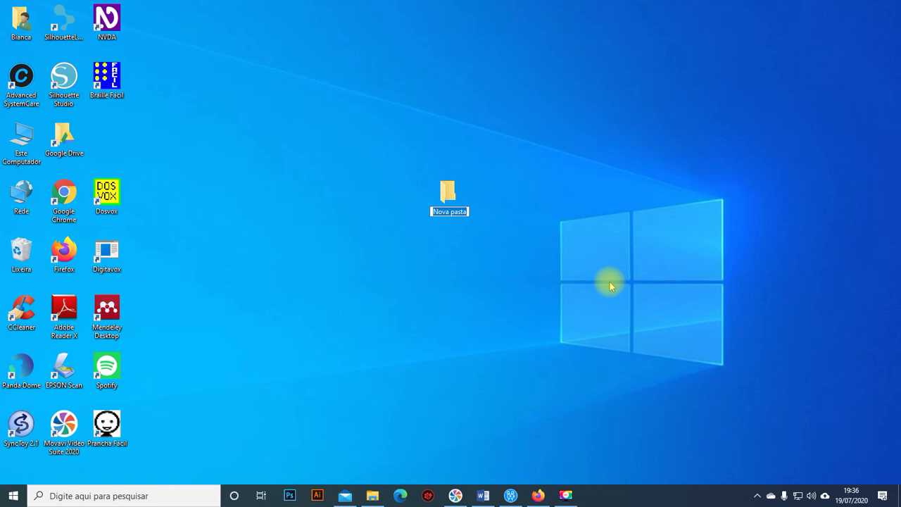
text(MONRT)
key(BackSpace)
key(BackSpace)
text(ET)
key(Return)
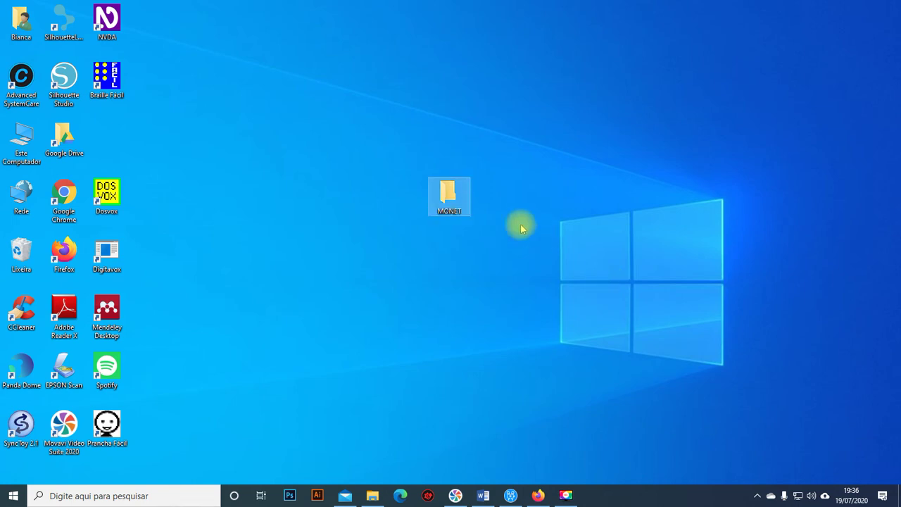
drag(449, 199, 107, 141)
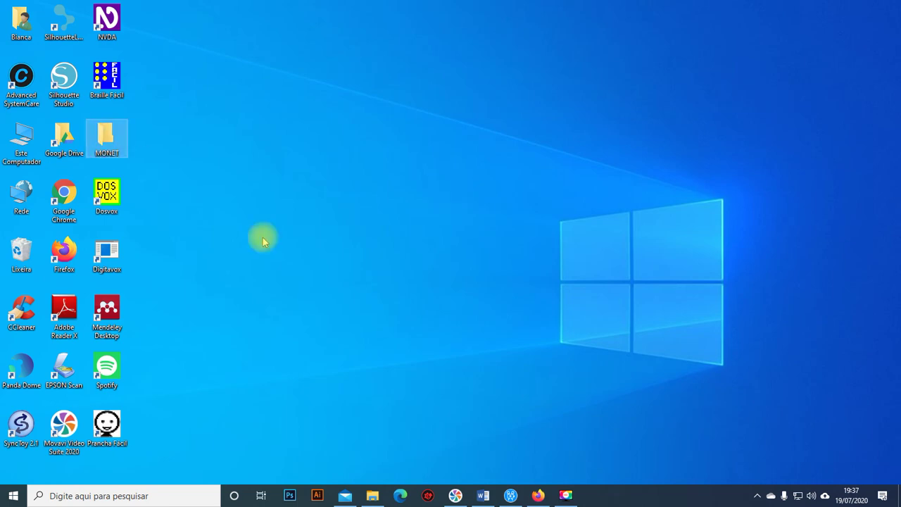
Extract the Monet-r88 archive from the Downloads folder into the MONET folder on the desktop using WinRAR.
click(374, 497)
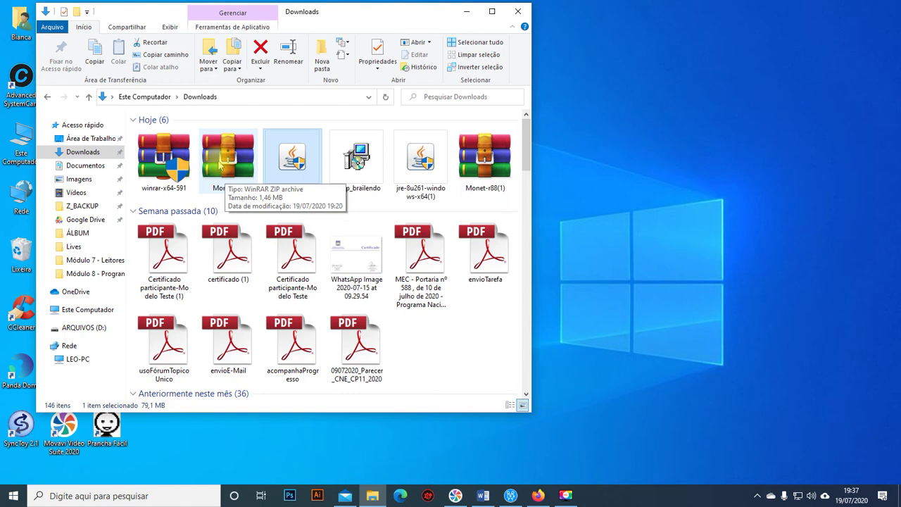
right_click(220, 163)
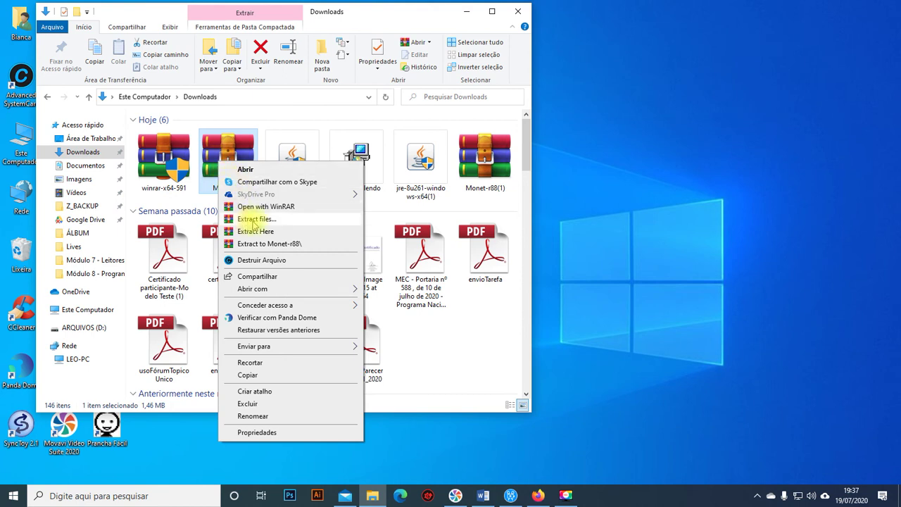
click(253, 221)
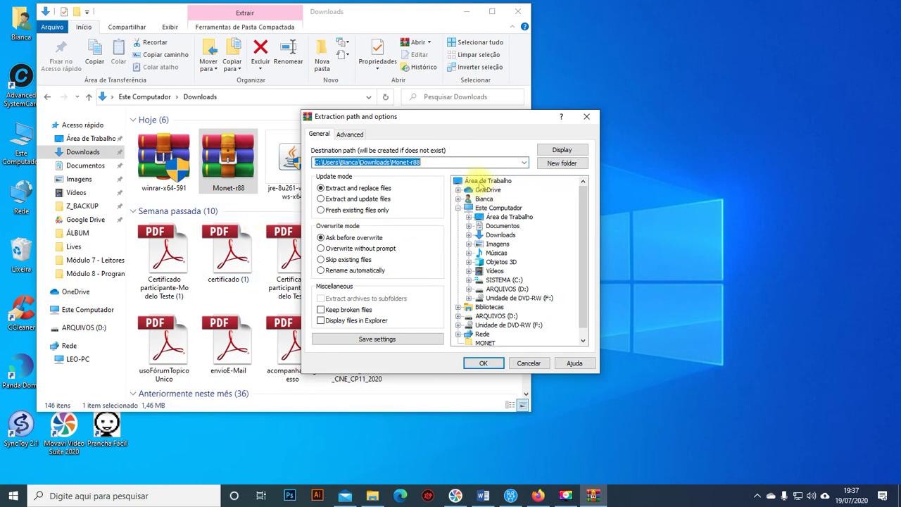
drag(583, 204, 584, 262)
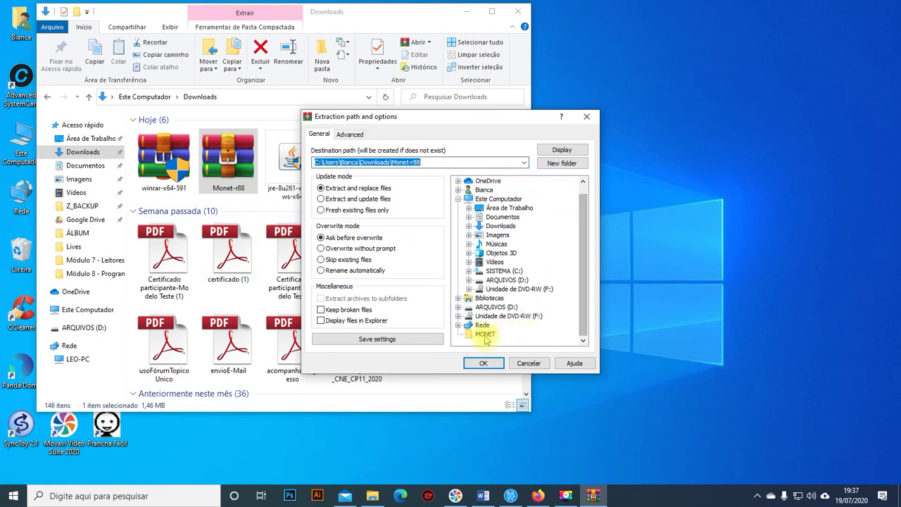
click(484, 335)
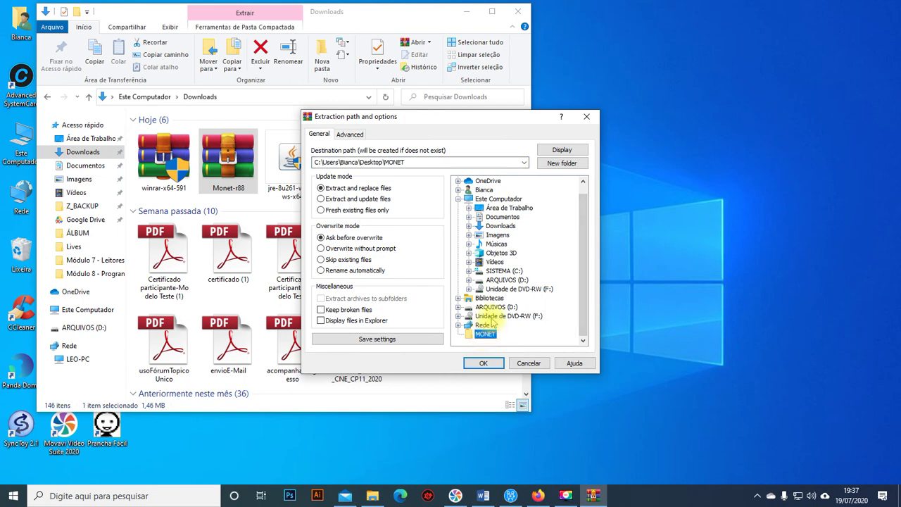
click(494, 367)
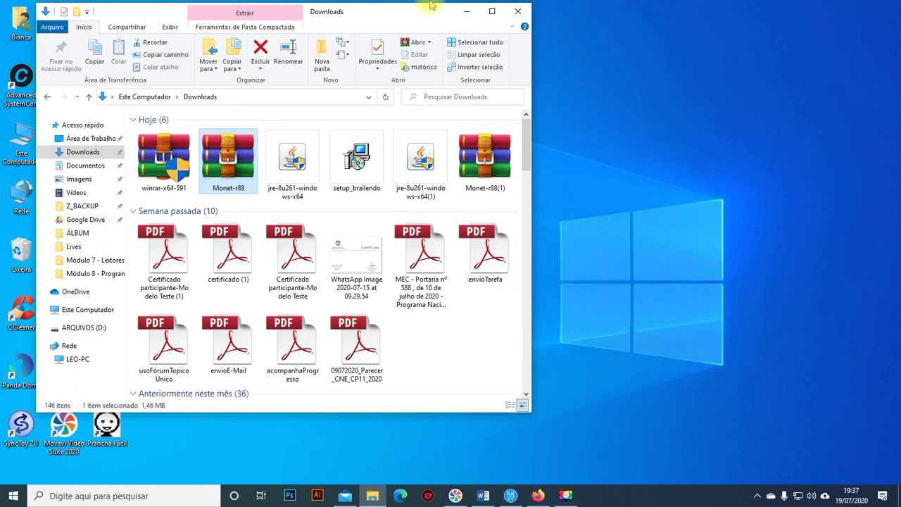
Minimize the Downloads window, open the MONET desktop folder and select the GraficosTateis executable JAR file.
click(465, 13)
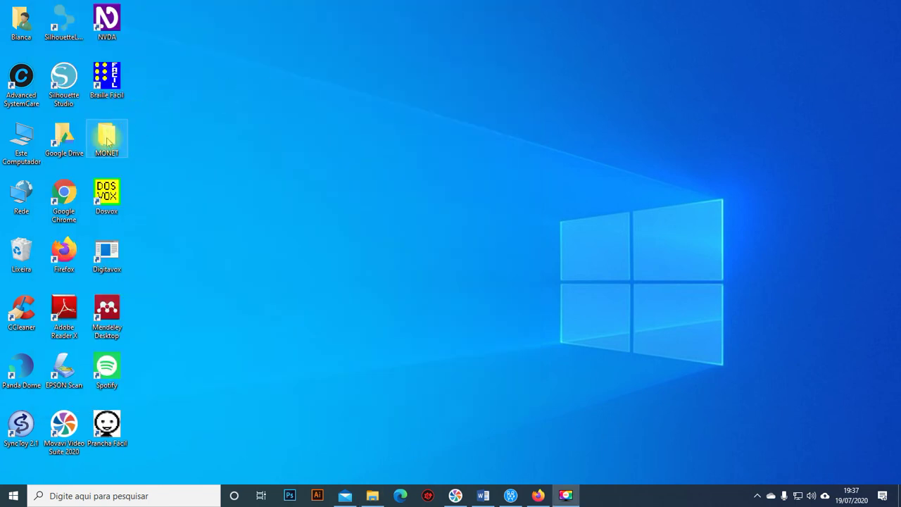
double_click(107, 140)
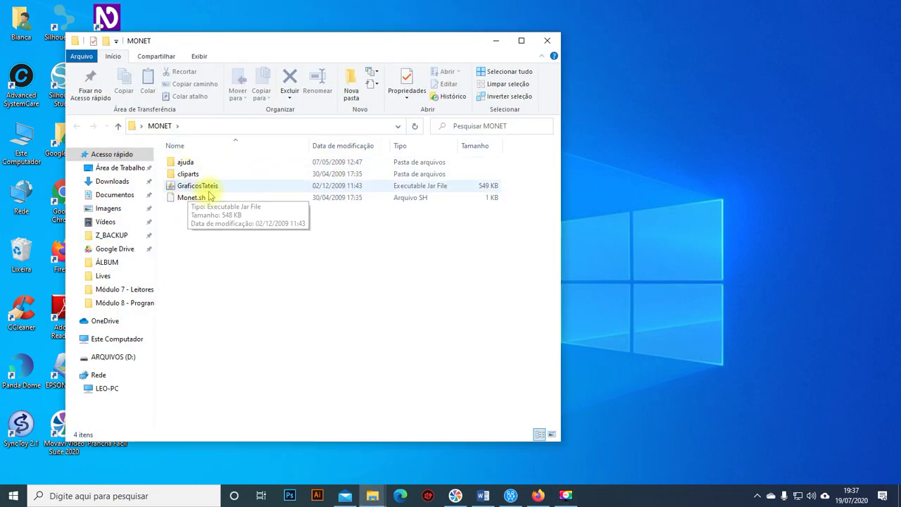
click(202, 192)
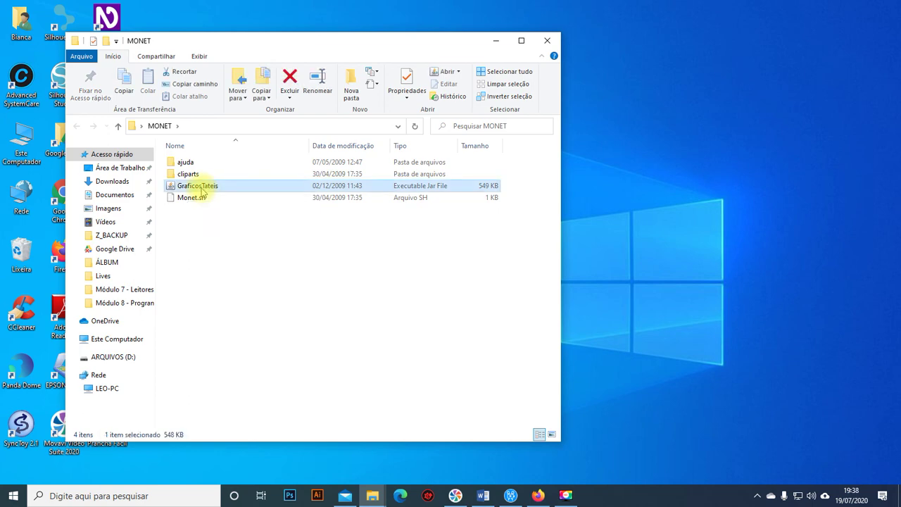